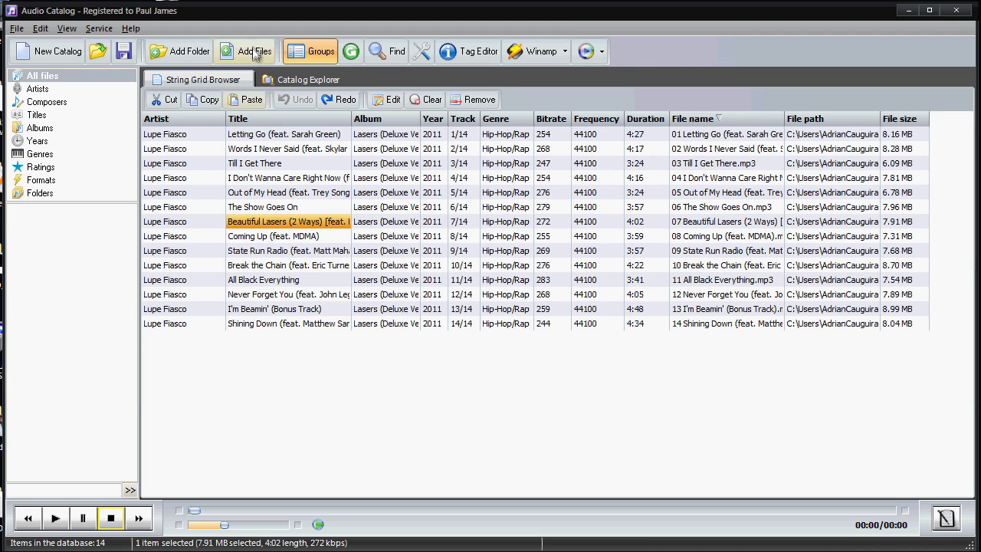
- Try Catalog Explorer, return to String Grid Browser, toggle Genres and All files, and show the Service menu
{"action": "left_click", "coordinate": [311, 82]}
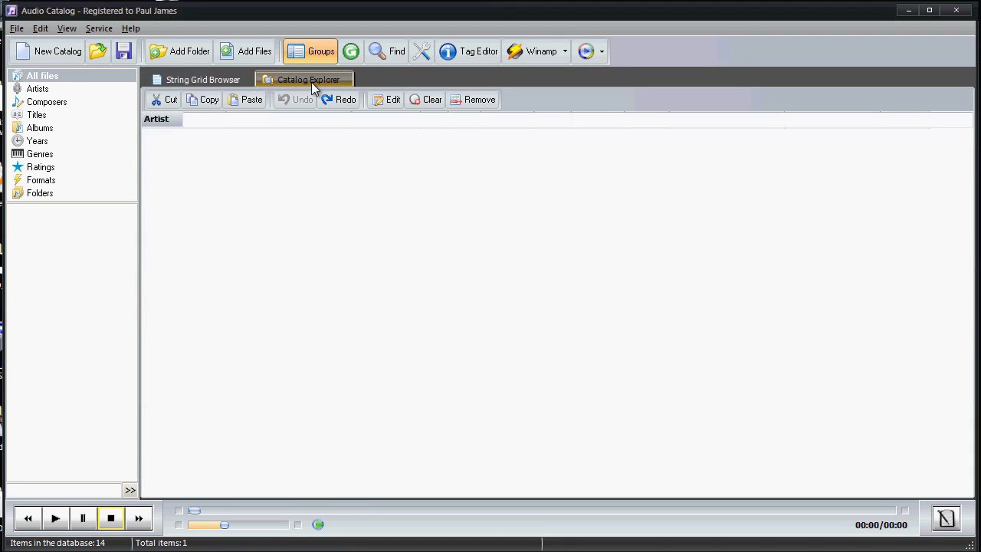
{"action": "left_click", "coordinate": [194, 80]}
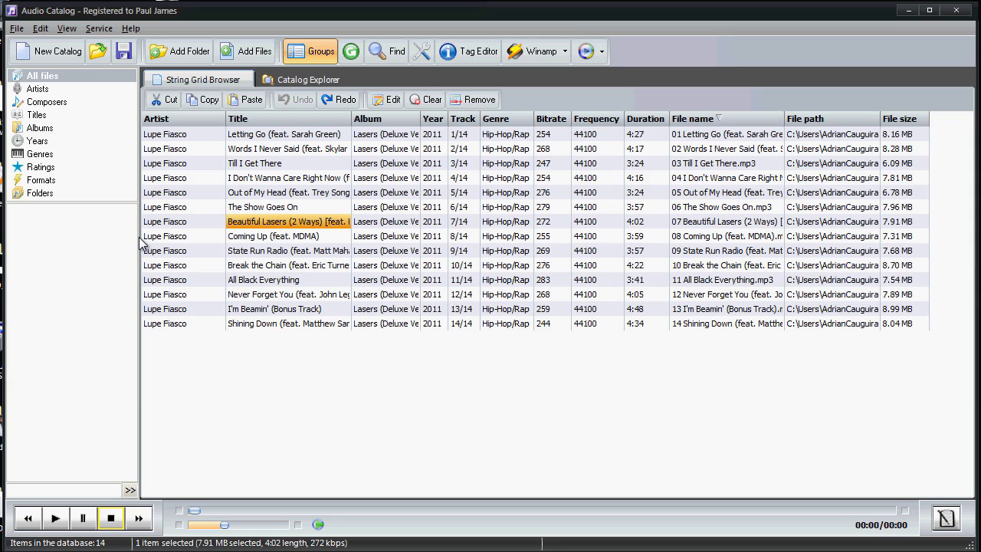
{"action": "left_click", "coordinate": [65, 154]}
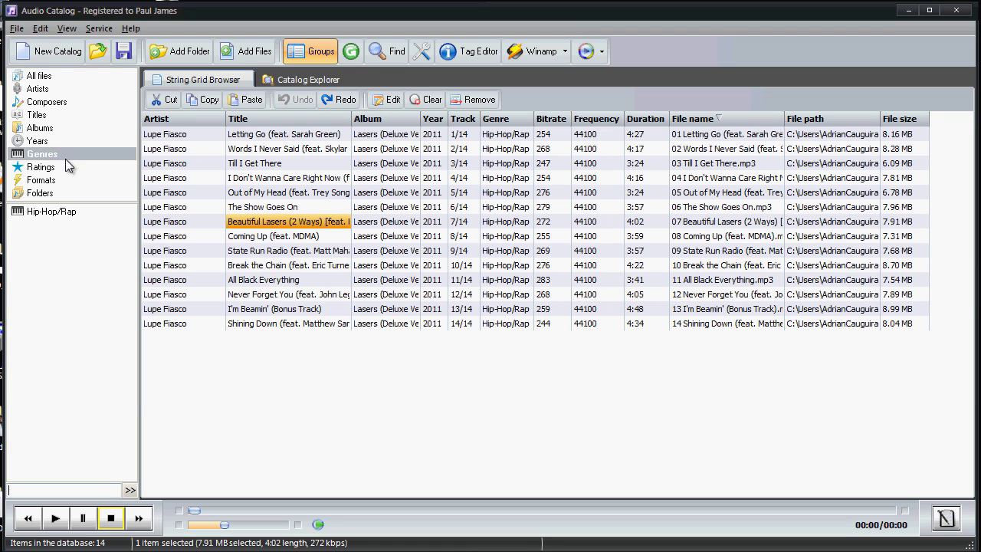
{"action": "left_click", "coordinate": [49, 77]}
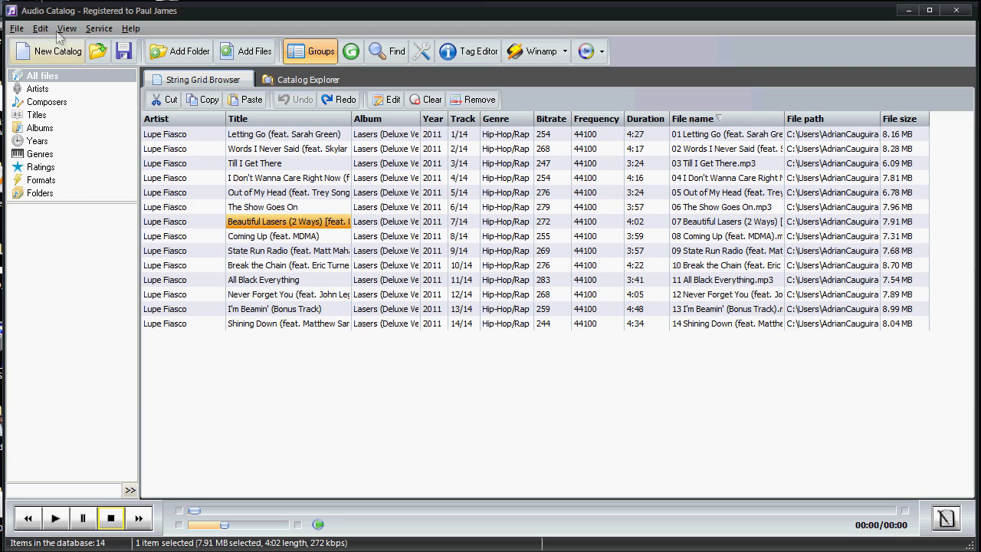
{"action": "left_click", "coordinate": [29, 29]}
{"action": "mouse_move", "coordinate": [39, 29]}
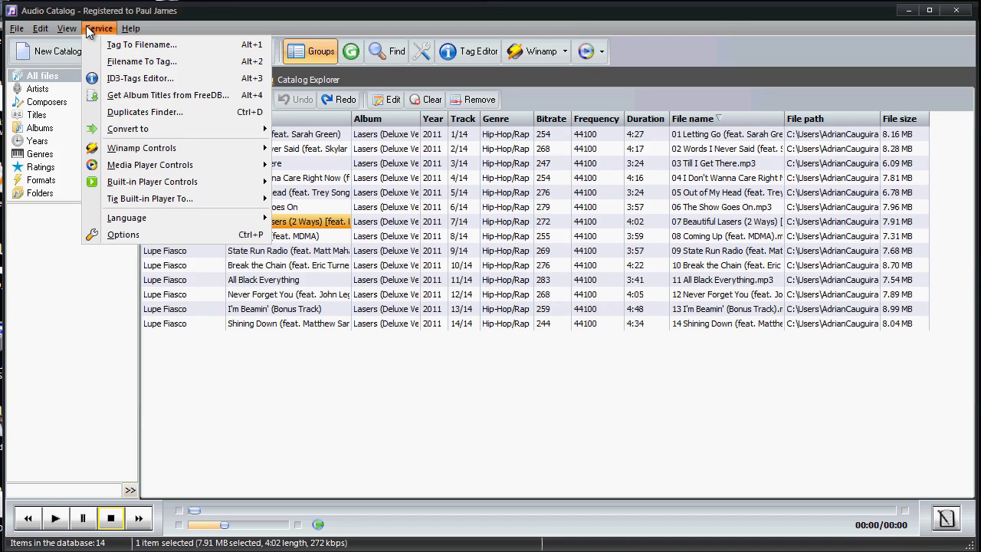
- Rename track 7 with Tag To Filename pattern %ARTIST - %TITLE to 'Lupe Fiasco - Beautiful Lasers (2 Ways) [feat. MDMA].mp3'
{"action": "left_click", "coordinate": [103, 46]}
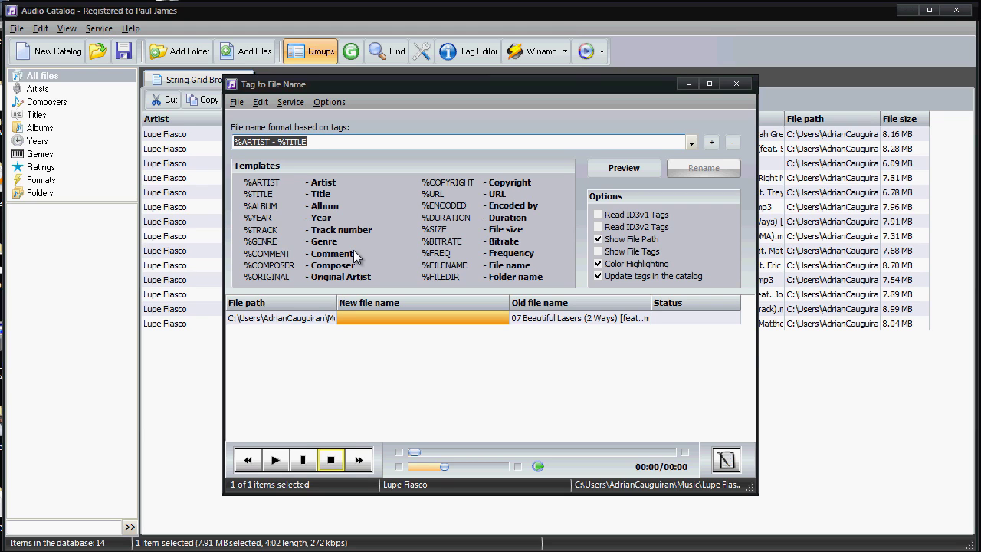
{"action": "left_click", "coordinate": [321, 141]}
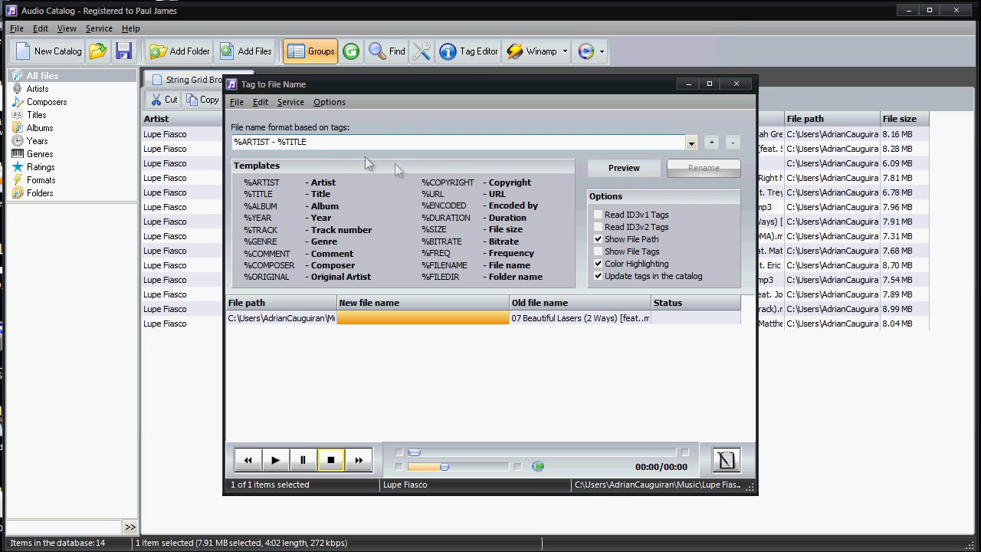
{"action": "left_click", "coordinate": [620, 172]}
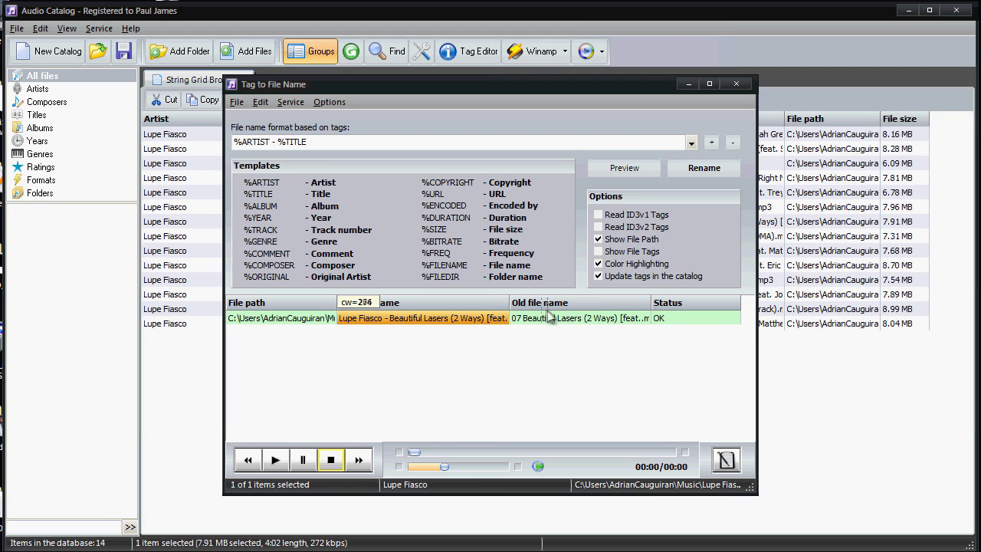
{"action": "left_click_drag", "start_coordinate": [511, 303], "coordinate": [518, 307]}
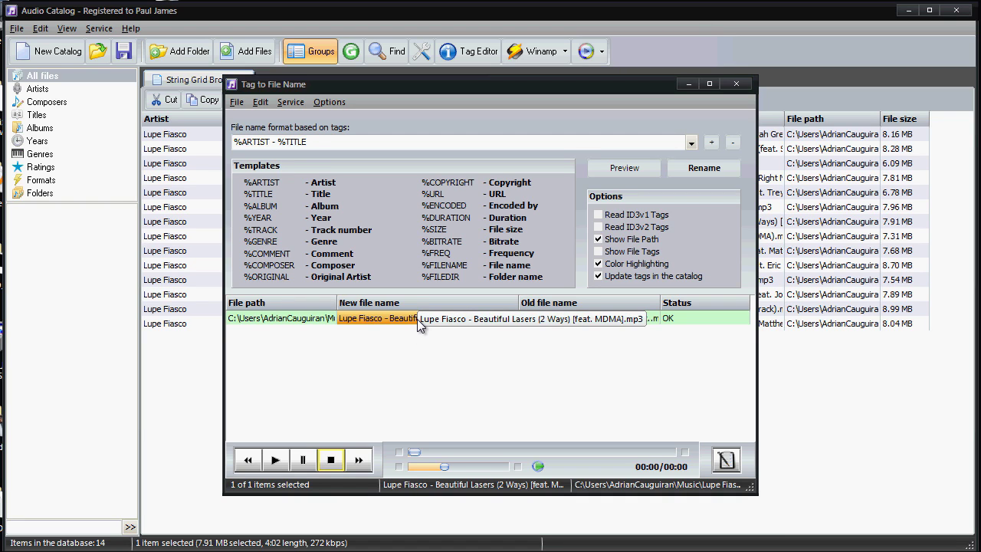
{"action": "left_click", "coordinate": [692, 169]}
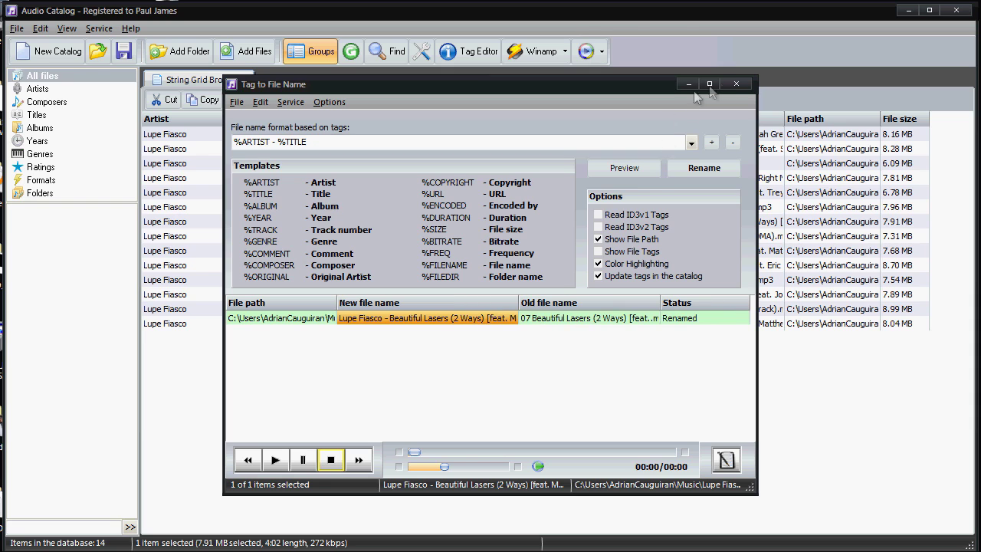
{"action": "left_click", "coordinate": [735, 84]}
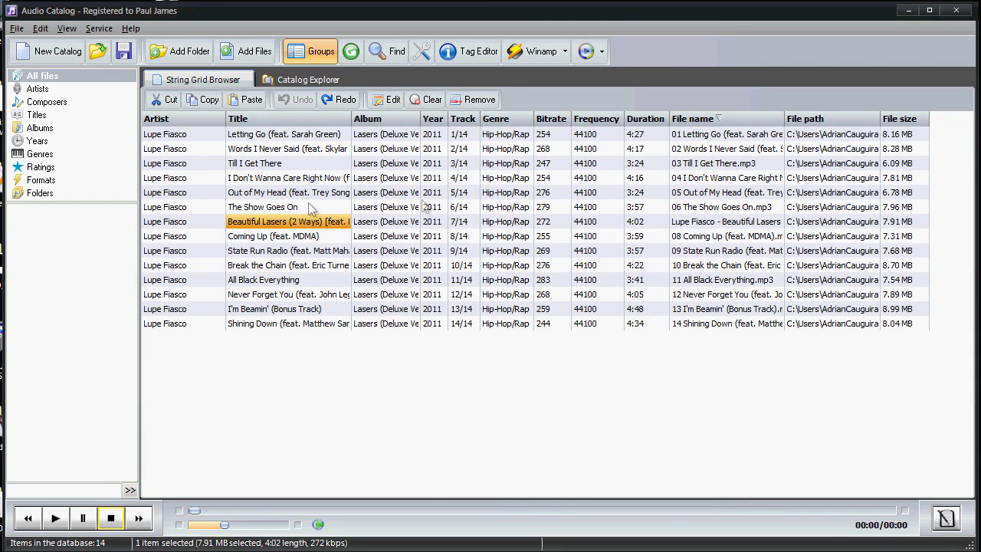
- Select track 7's file name, inspect File Name To Tag, close it unapplied, and reopen the Service menu
{"action": "left_click", "coordinate": [705, 224]}
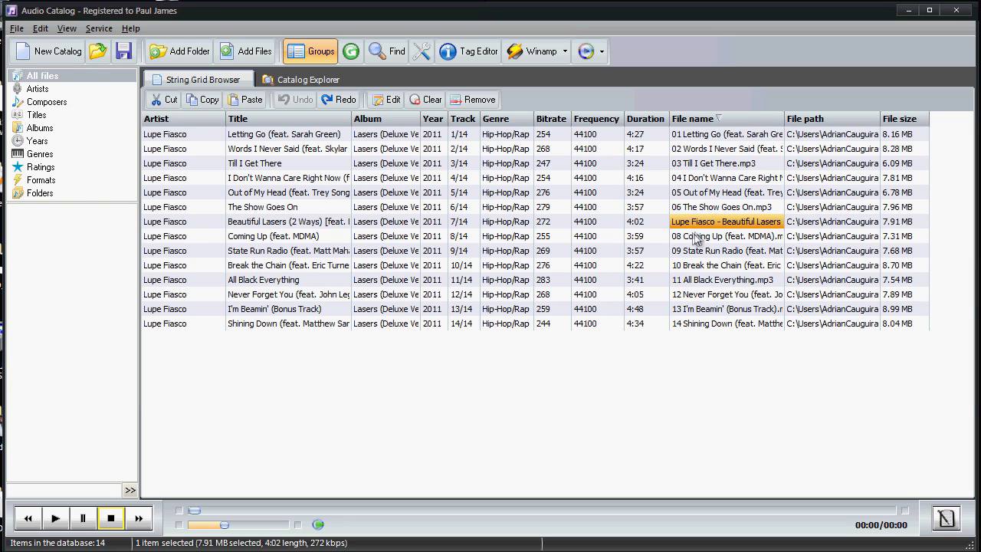
{"action": "left_click", "coordinate": [98, 29]}
{"action": "left_click", "coordinate": [137, 61]}
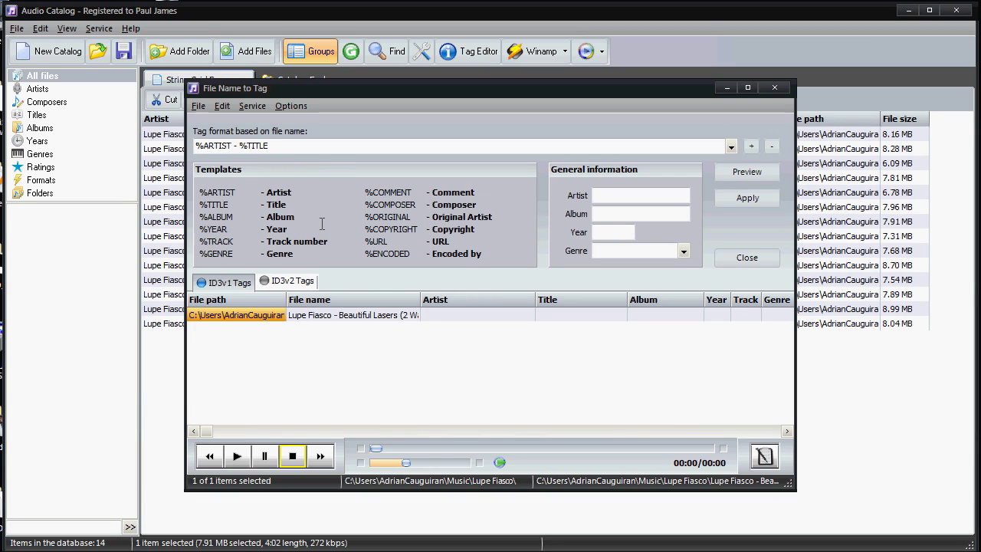
{"action": "left_click", "coordinate": [273, 146]}
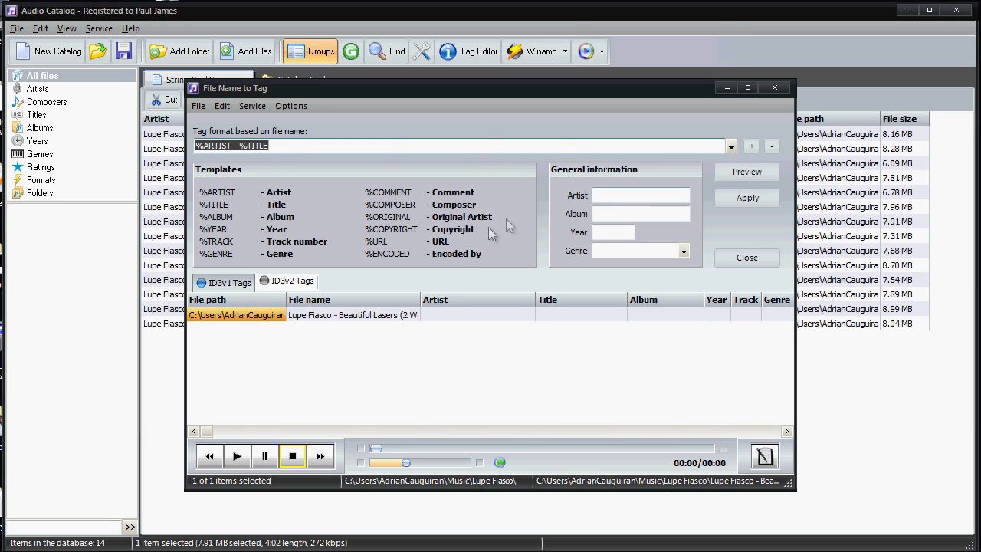
{"action": "left_click", "coordinate": [631, 197]}
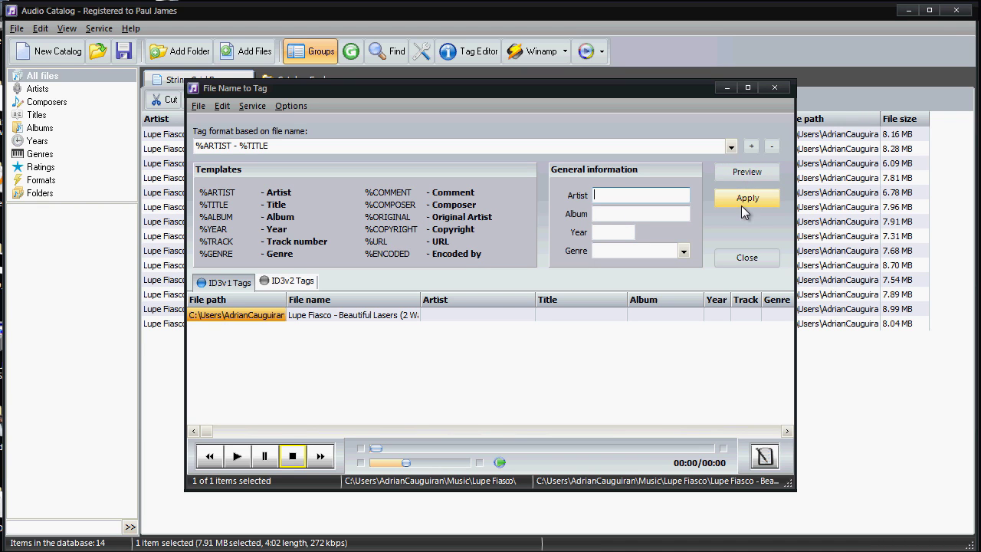
{"action": "left_click", "coordinate": [777, 88]}
{"action": "left_click", "coordinate": [99, 28]}
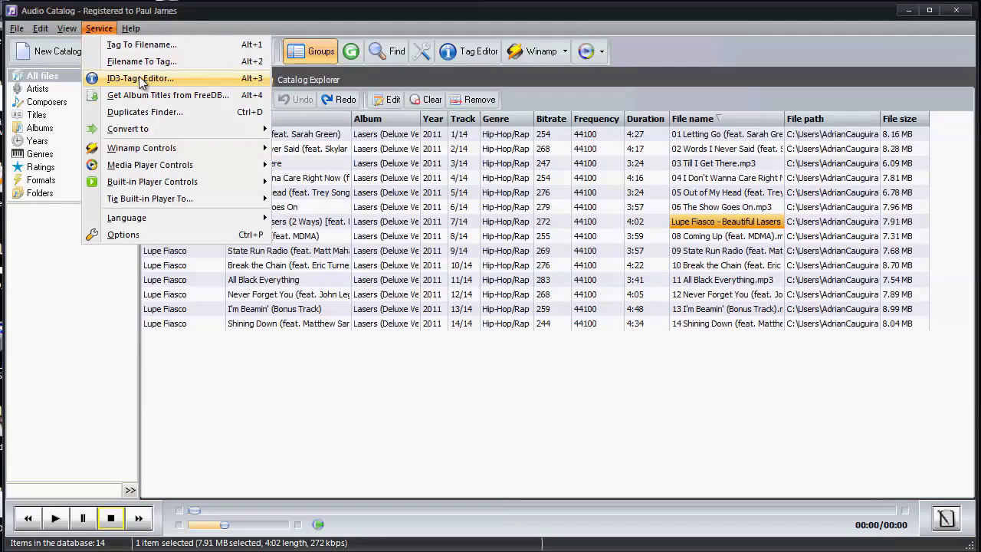
- In track 7's Tag Editor, enable ID3v1 tags and enter the title 'Beautiful Lasers'
{"action": "left_click", "coordinate": [139, 78]}
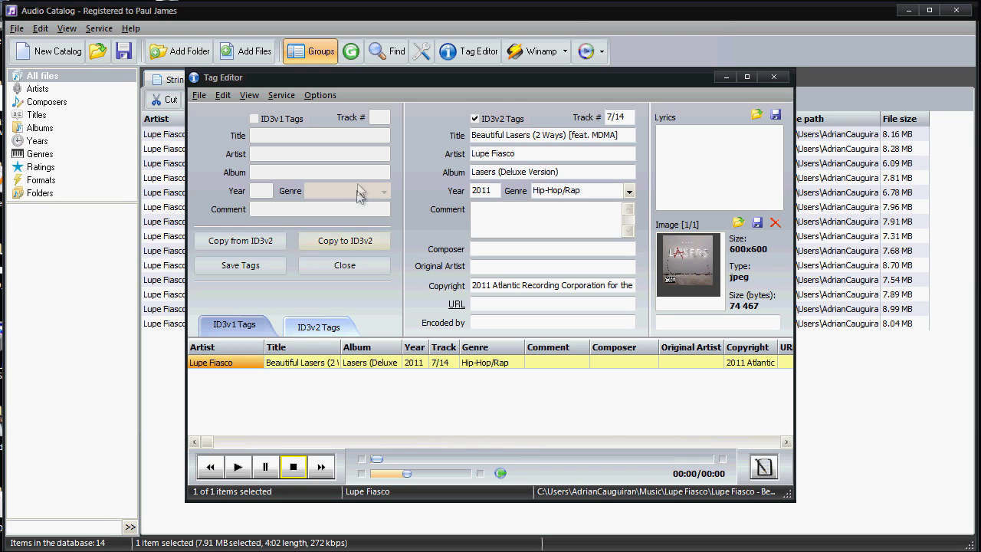
{"action": "left_click", "coordinate": [253, 118]}
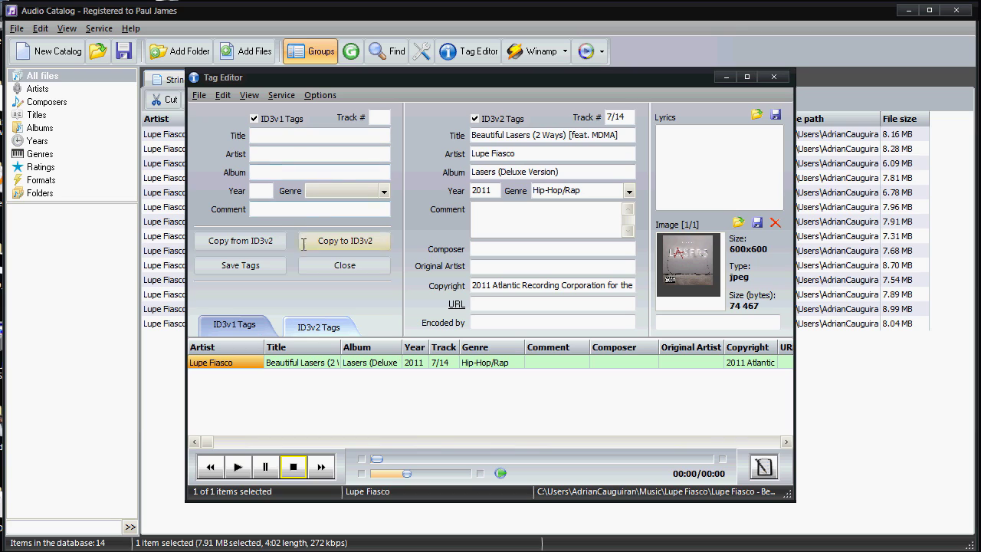
{"action": "left_click", "coordinate": [291, 134]}
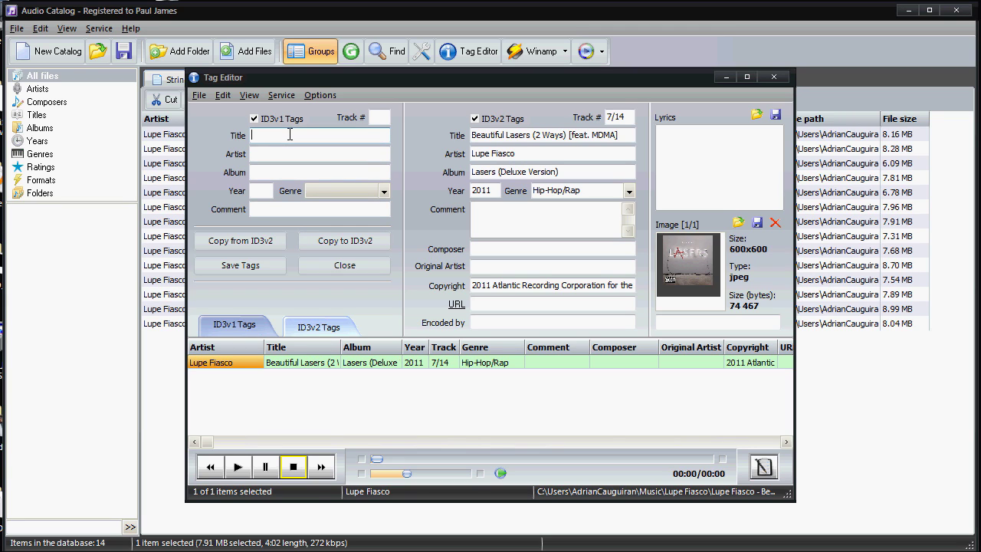
{"action": "type", "text": "Beautiful Lasers"}
- Copy the ID3v1 values to ID3v2, then close the Tag Editor without saving
{"action": "left_click", "coordinate": [313, 243]}
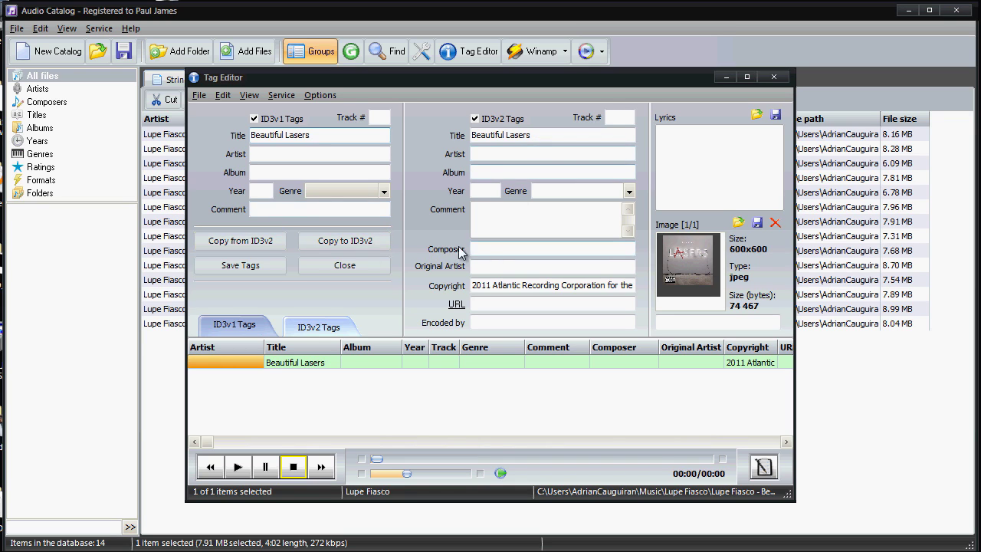
{"action": "left_click", "coordinate": [241, 240]}
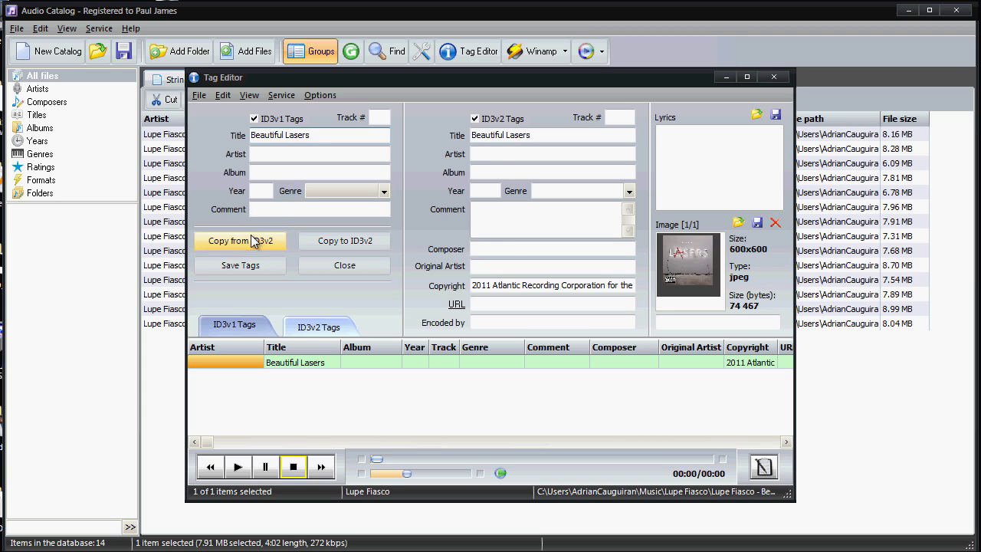
{"action": "left_click", "coordinate": [783, 76]}
{"action": "left_click", "coordinate": [524, 336]}
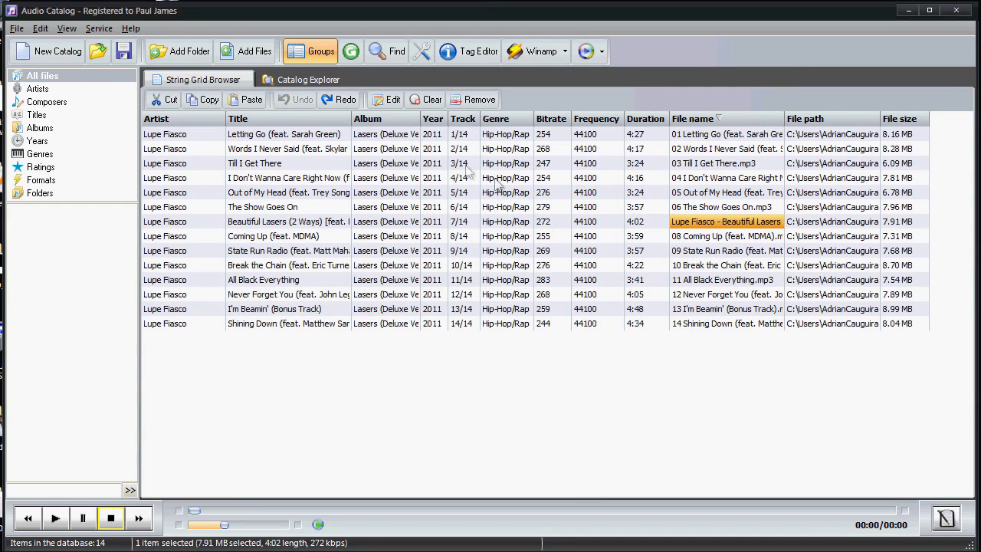
{"action": "left_click", "coordinate": [91, 28]}
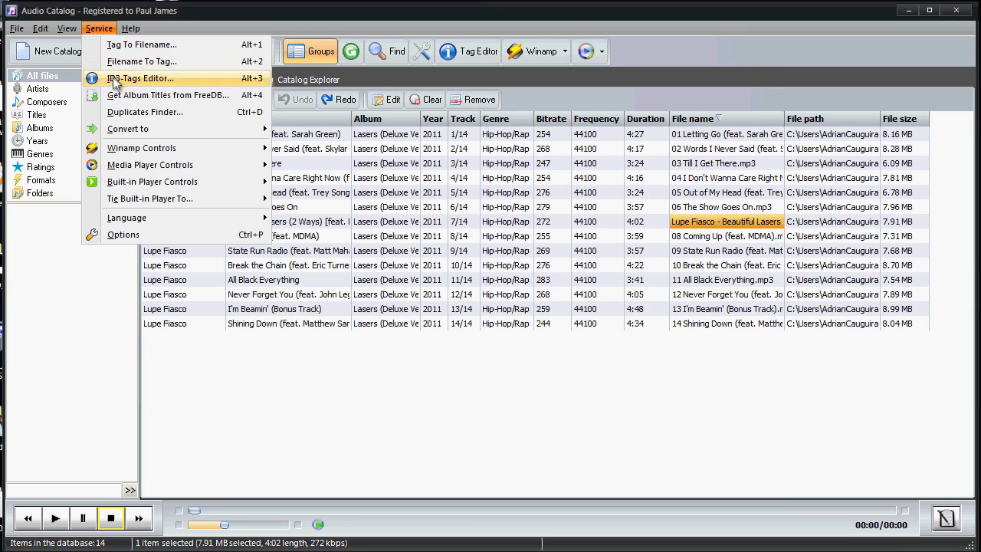
{"action": "left_click", "coordinate": [143, 112]}
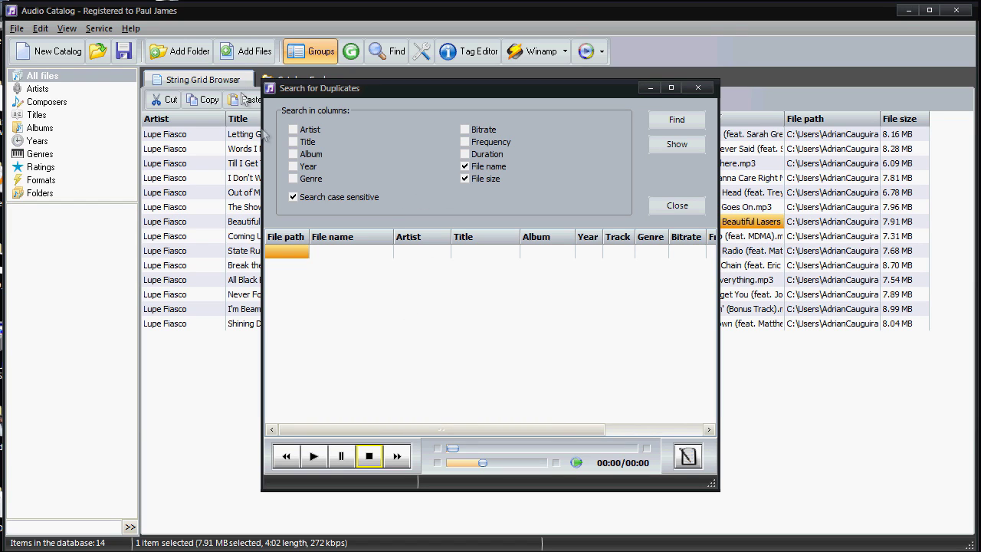
{"action": "left_click", "coordinate": [293, 131]}
{"action": "left_click", "coordinate": [293, 178]}
{"action": "left_click", "coordinate": [293, 166]}
{"action": "left_click", "coordinate": [679, 122]}
{"action": "left_click", "coordinate": [674, 145]}
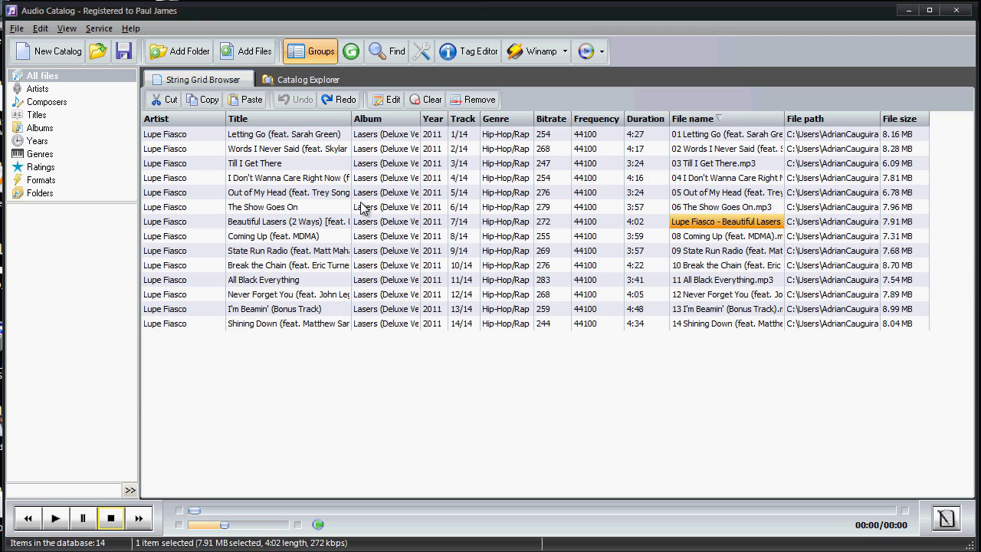
{"action": "left_click", "coordinate": [99, 28]}
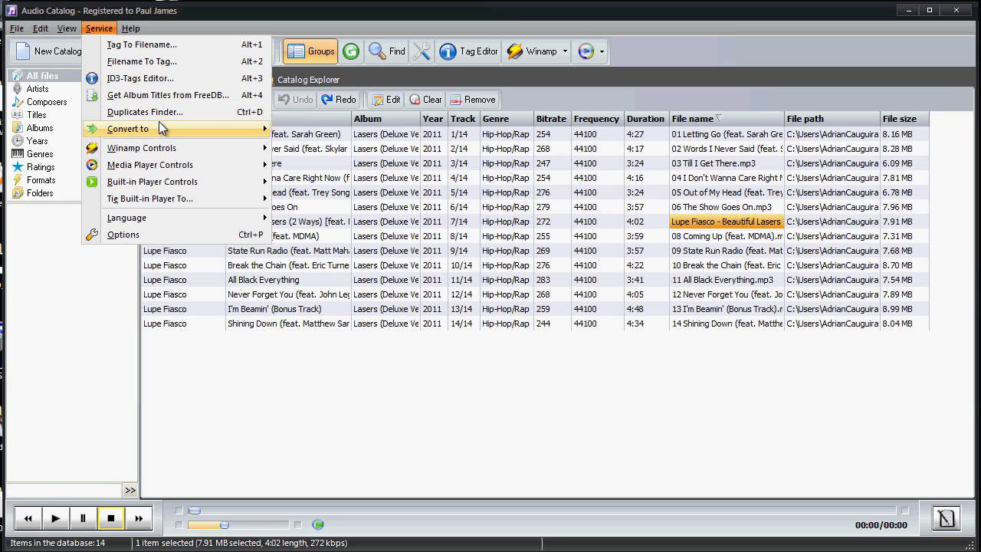
{"action": "mouse_move", "coordinate": [162, 131]}
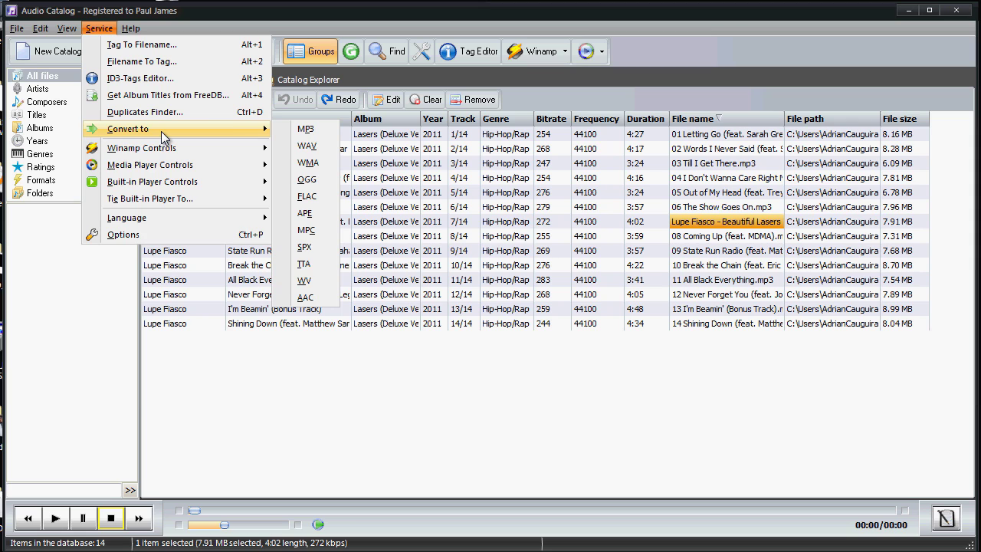
{"action": "left_click", "coordinate": [212, 377]}
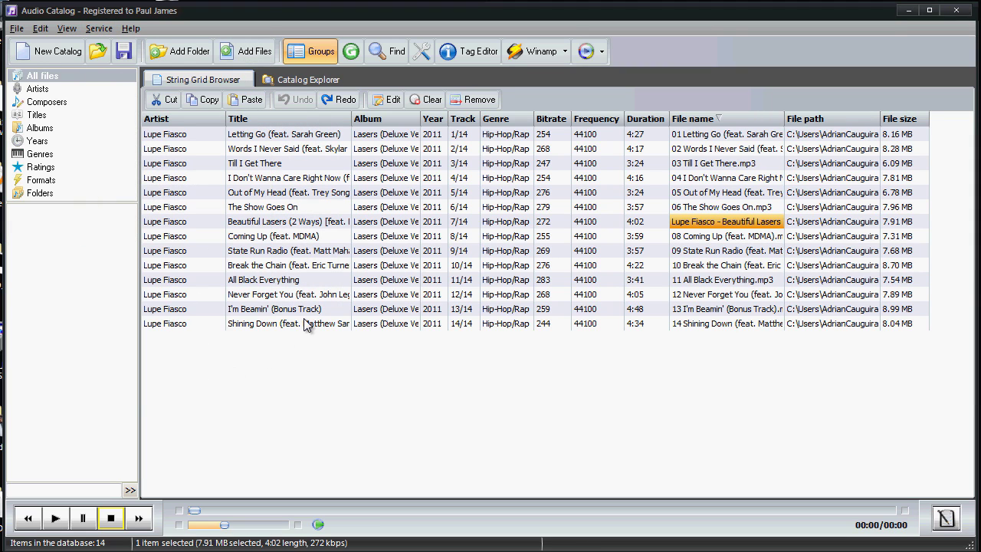
{"action": "left_click", "coordinate": [305, 326]}
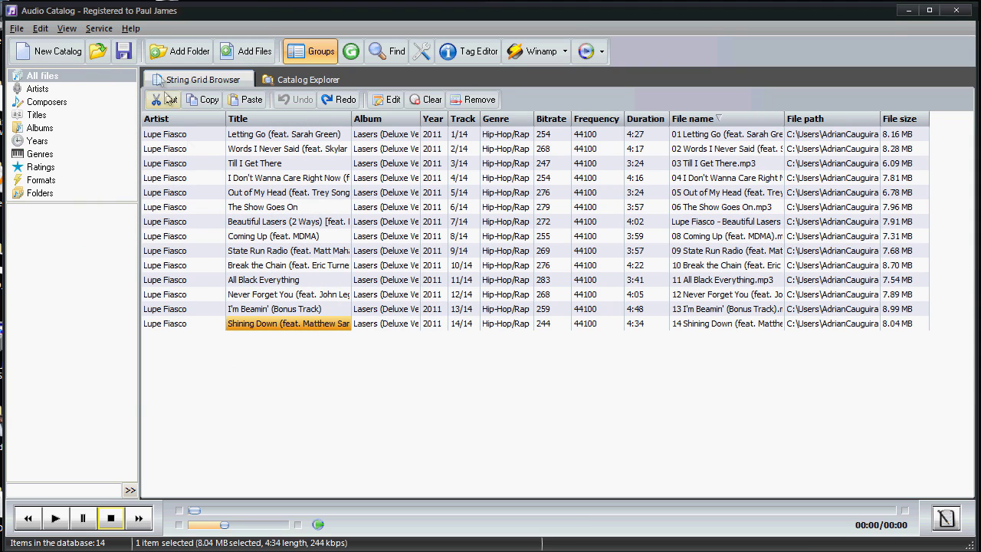
{"action": "left_click", "coordinate": [100, 28]}
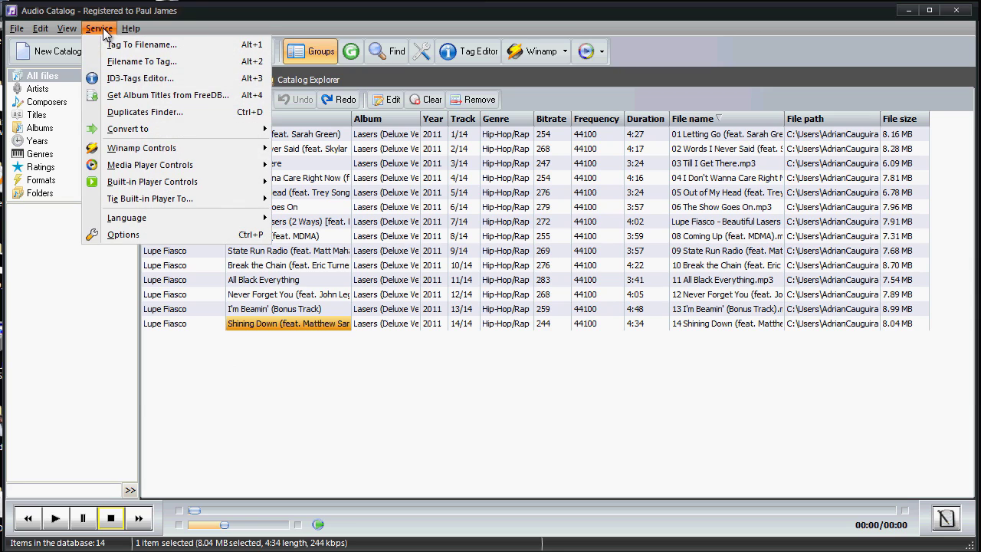
{"action": "mouse_move", "coordinate": [138, 129]}
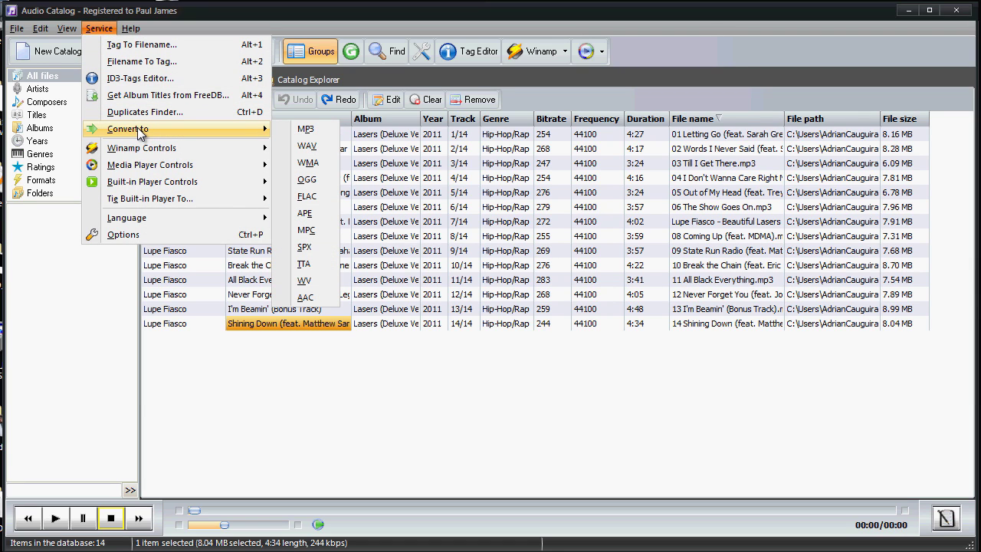
{"action": "left_click", "coordinate": [313, 198]}
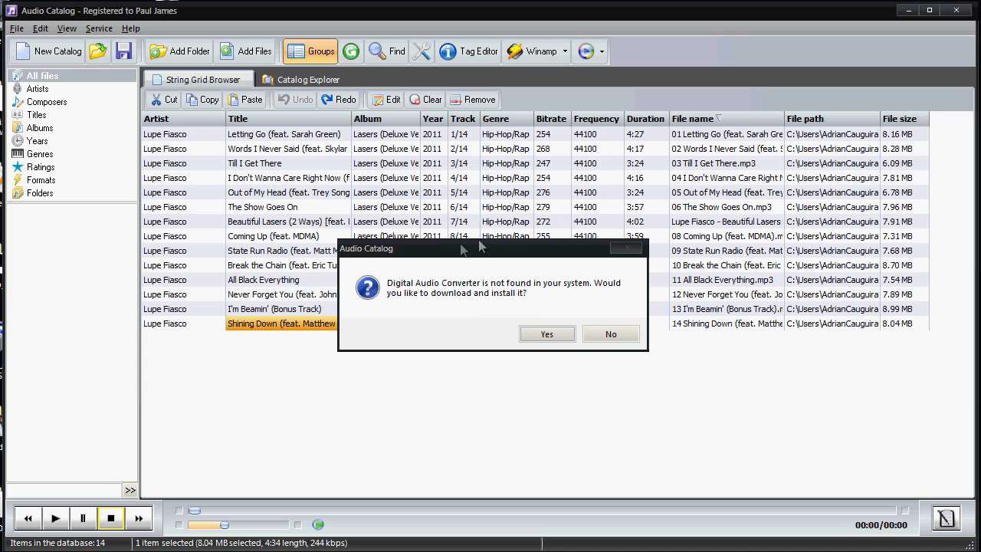
{"action": "left_click", "coordinate": [611, 337]}
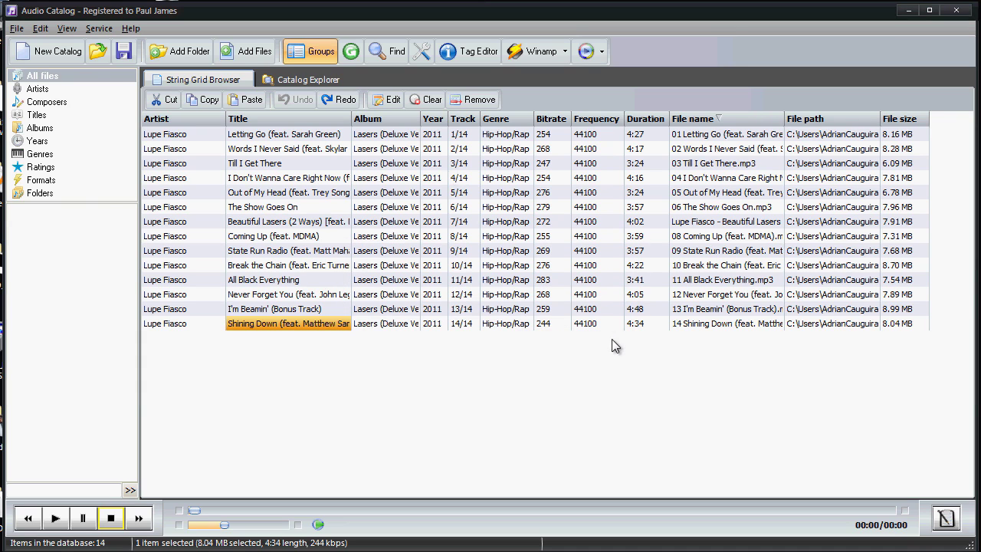
{"action": "left_click", "coordinate": [99, 28]}
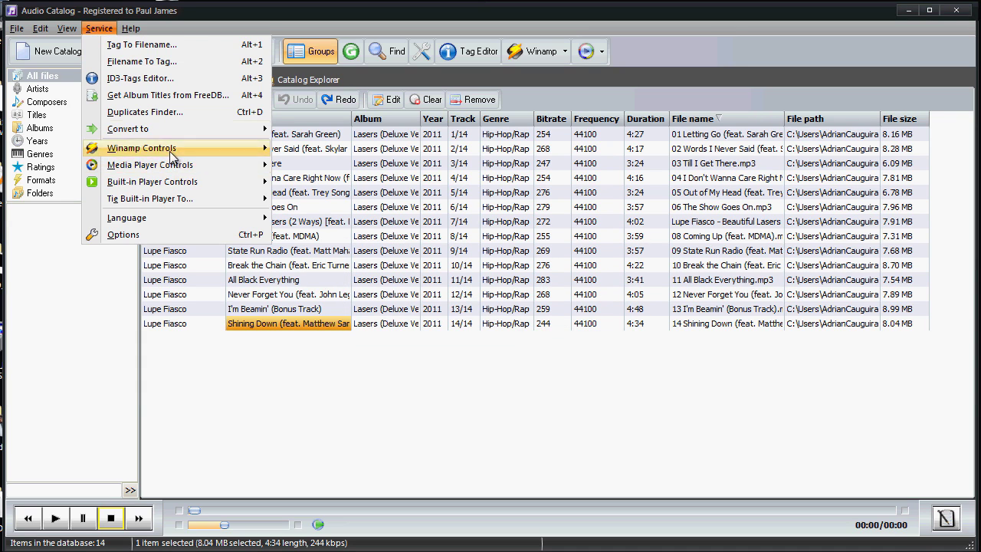
{"action": "mouse_move", "coordinate": [172, 129]}
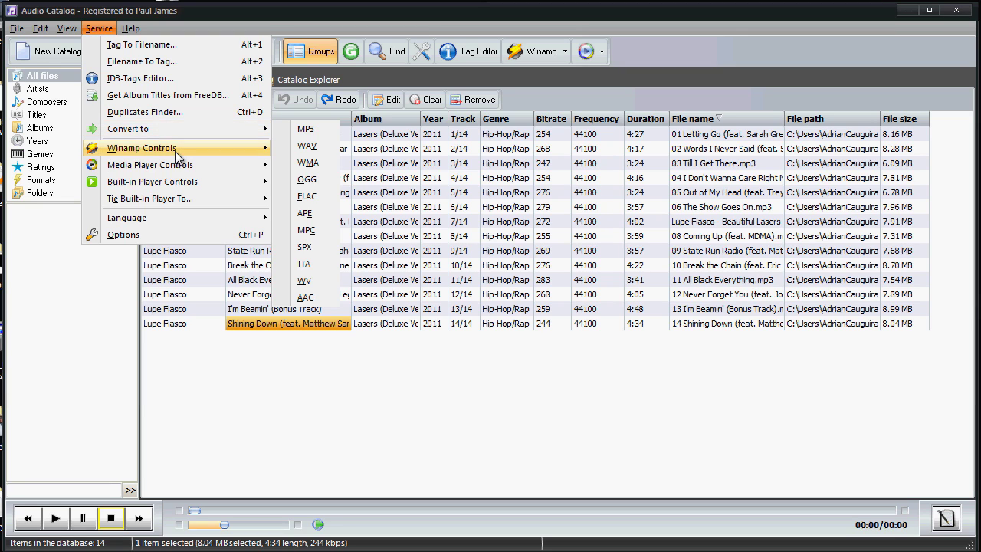
{"action": "mouse_move", "coordinate": [175, 163]}
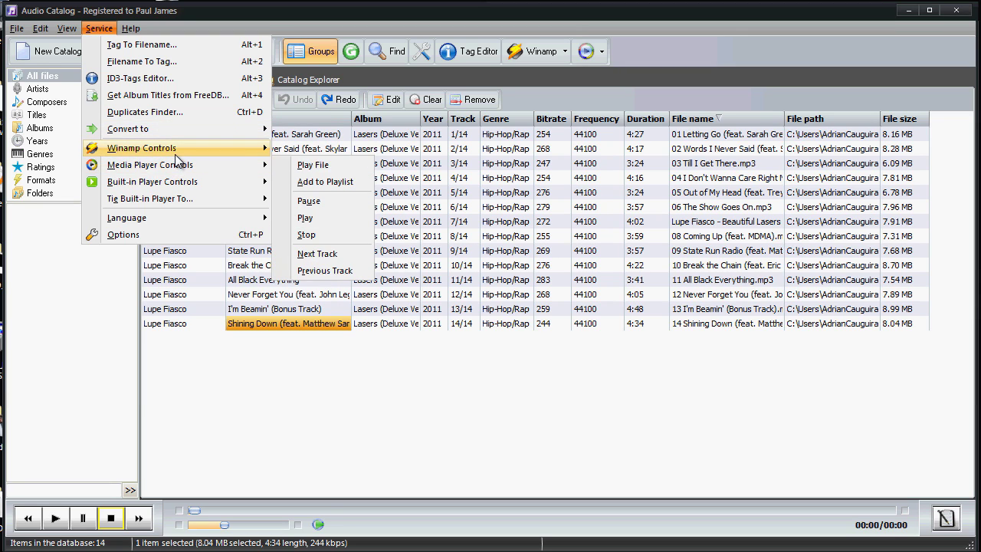
{"action": "left_click", "coordinate": [240, 423]}
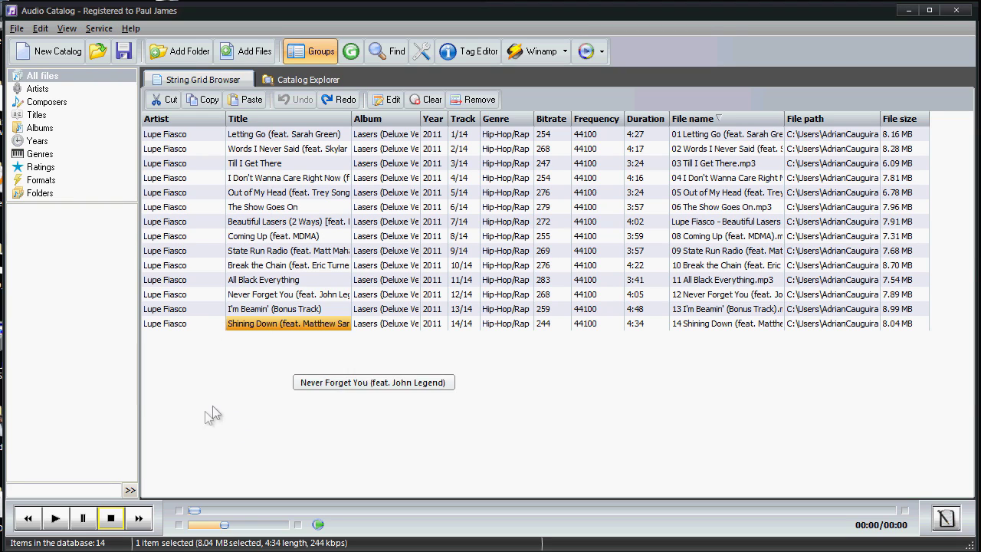